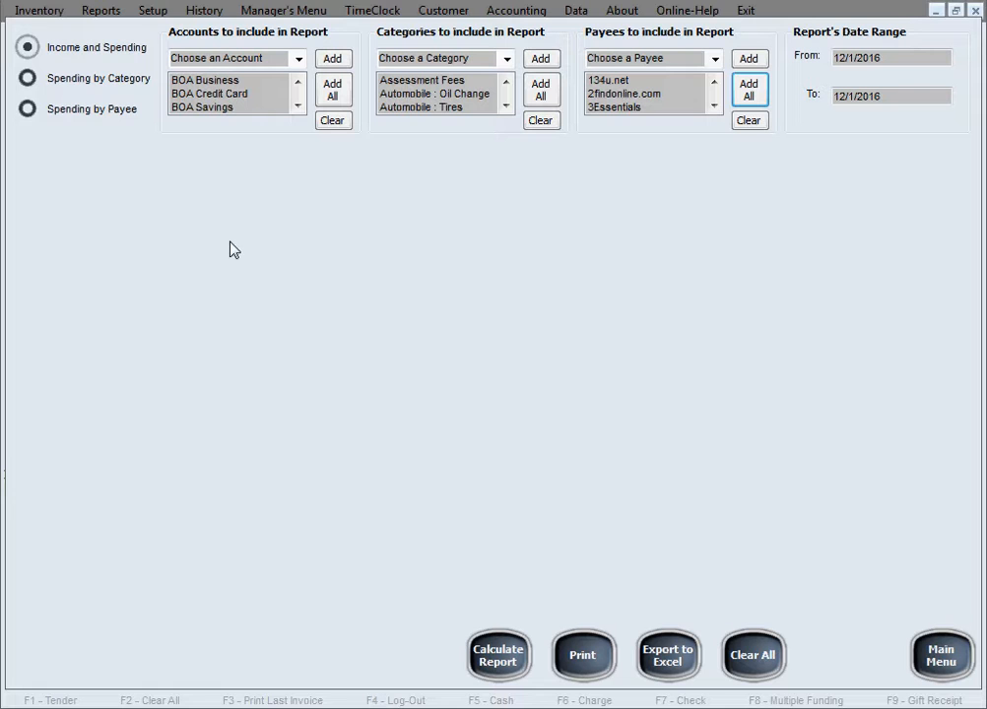
# - Set the start of the report's date range to 1/1/2010
pyautogui.moveTo(880, 59); pyautogui.dragTo(873, 63)
pyautogui.click(874, 58)
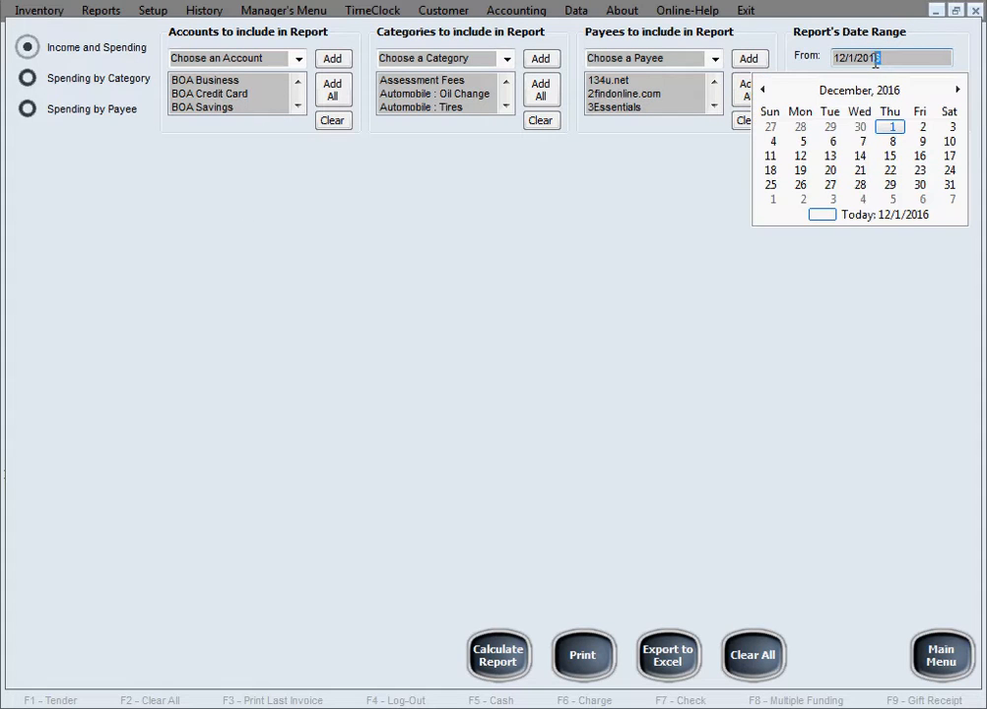
pyautogui.write('0')
pyautogui.moveTo(846, 58); pyautogui.dragTo(840, 58)
pyautogui.press('BackSpace')
pyautogui.click(878, 278)
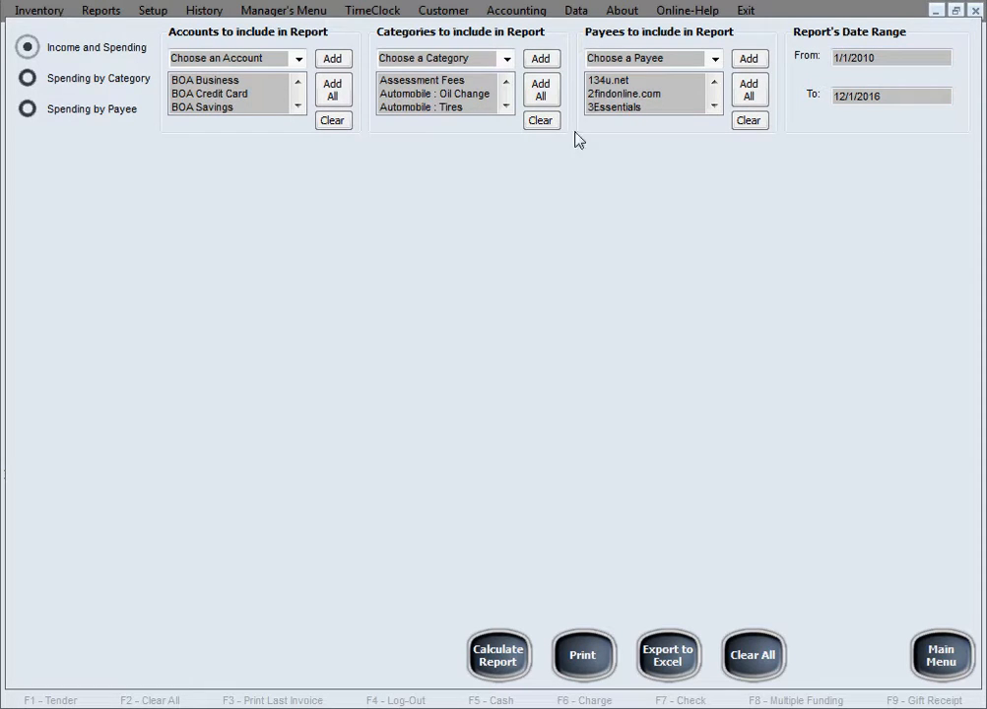
# - Clear the accounts included in the report and add only BOA Business
pyautogui.click(335, 120)
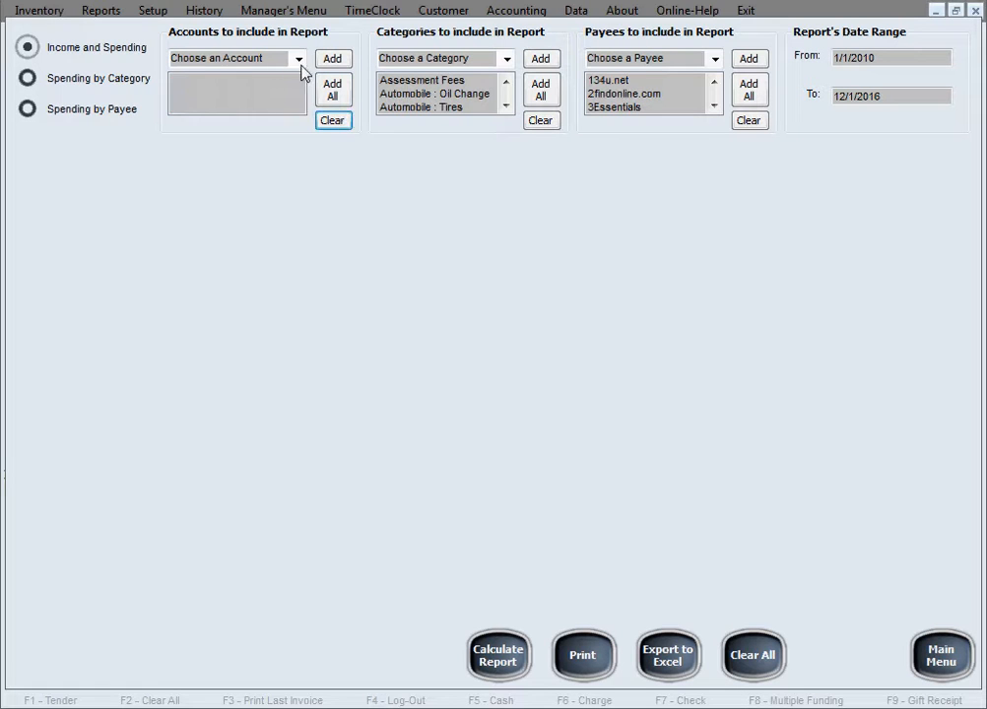
pyautogui.click(298, 59)
pyautogui.click(212, 77)
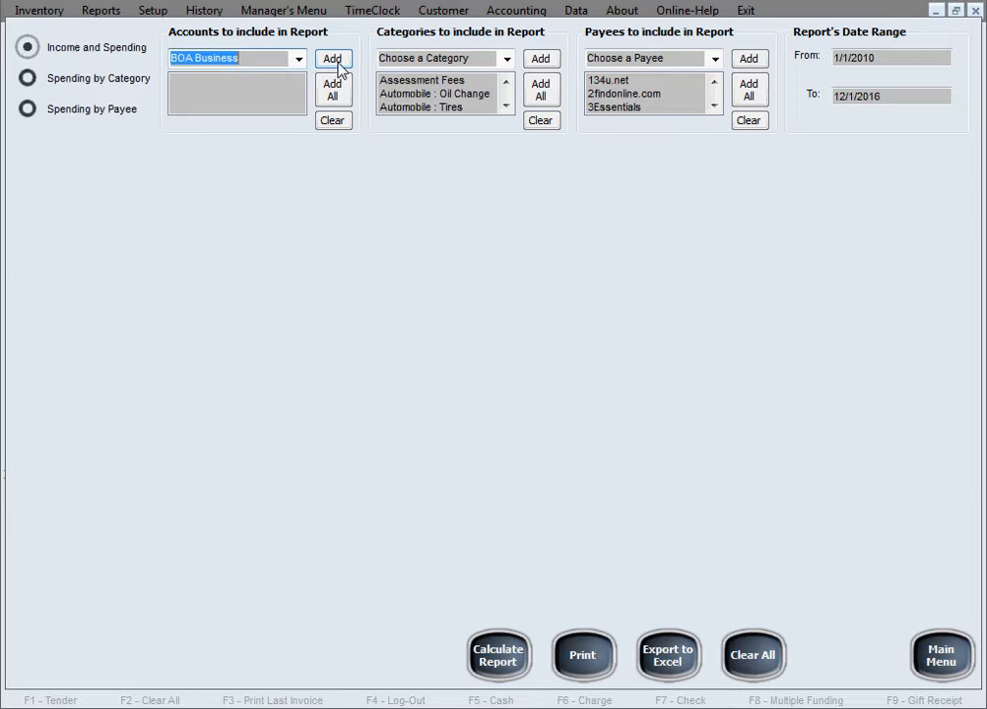
pyautogui.click(333, 59)
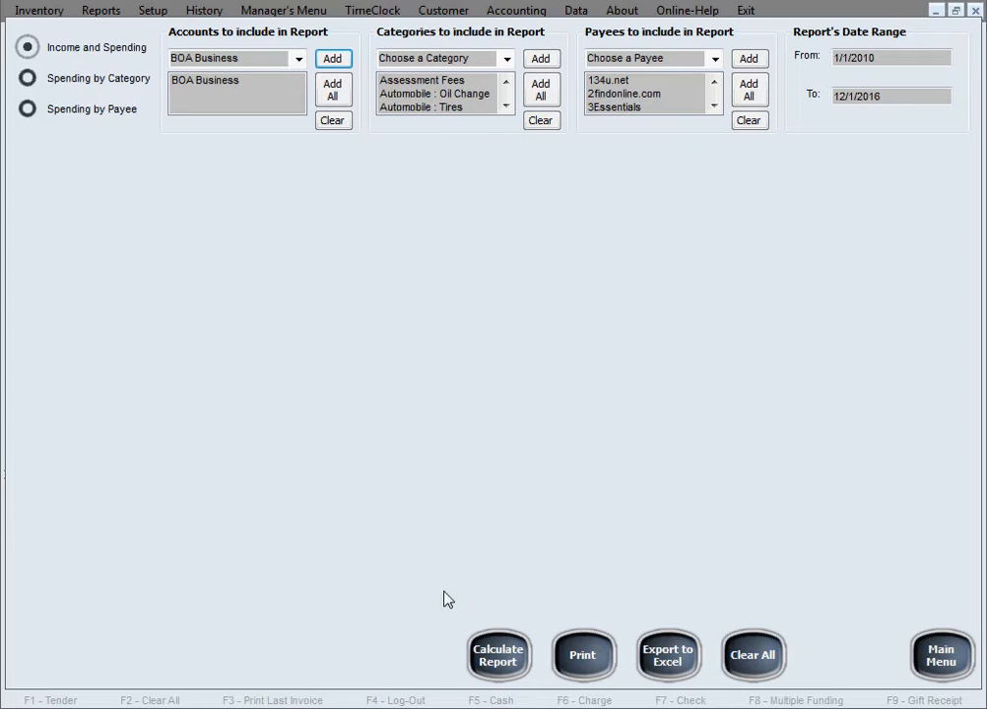
# - Calculate the Income and Spending report and review its transactions from the earliest to the latest
pyautogui.click(502, 655)
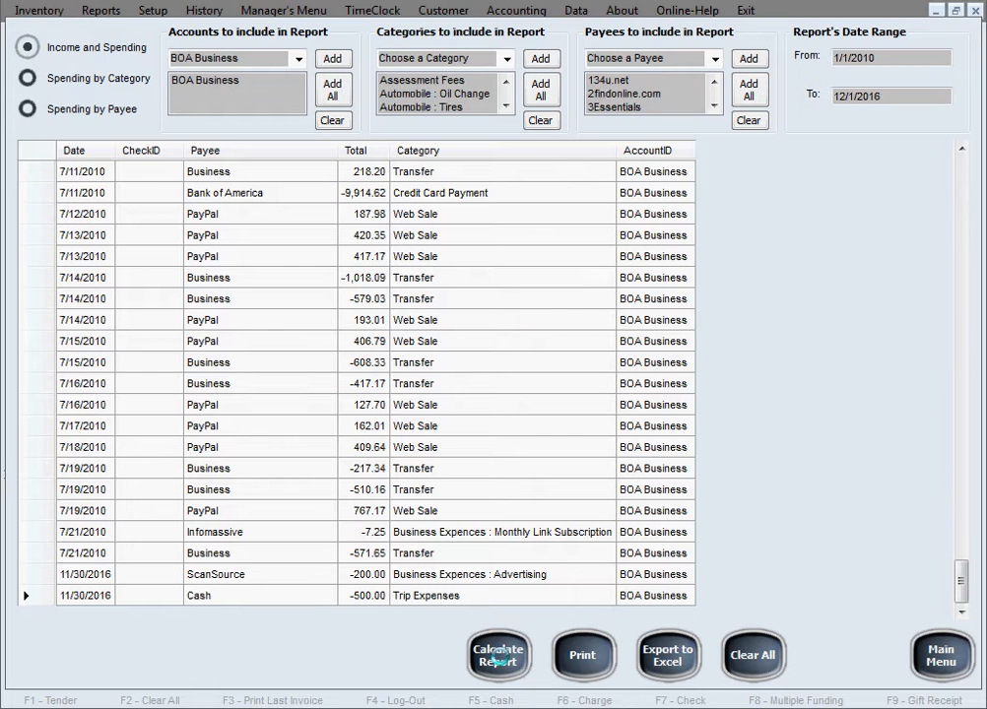
pyautogui.moveTo(960, 579); pyautogui.dragTo(932, 155)
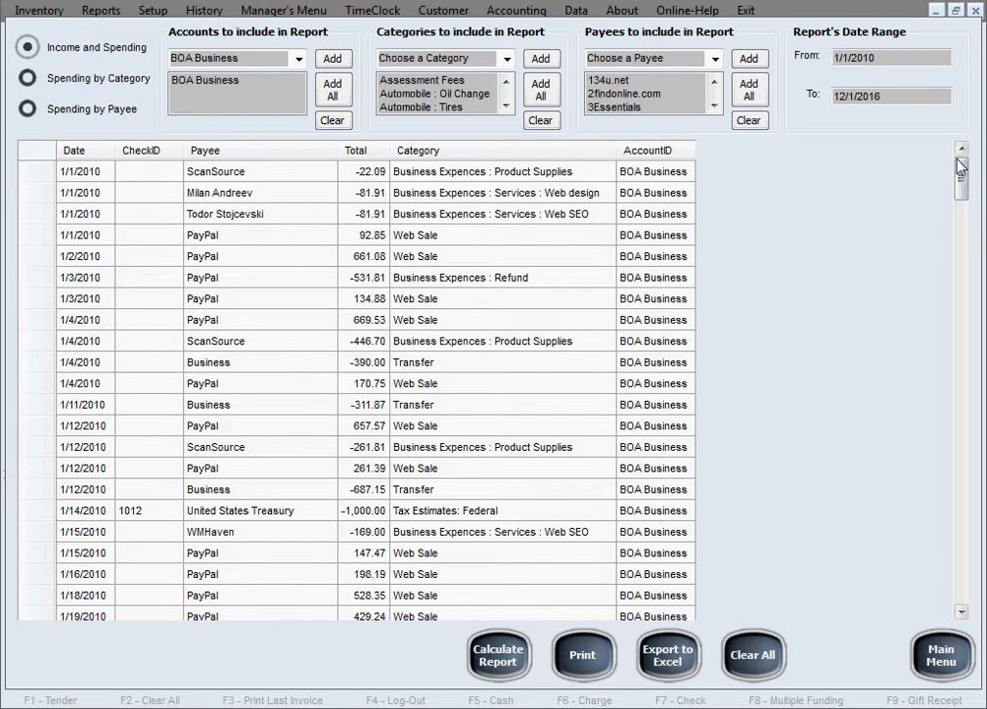
pyautogui.moveTo(960, 173); pyautogui.dragTo(962, 583)
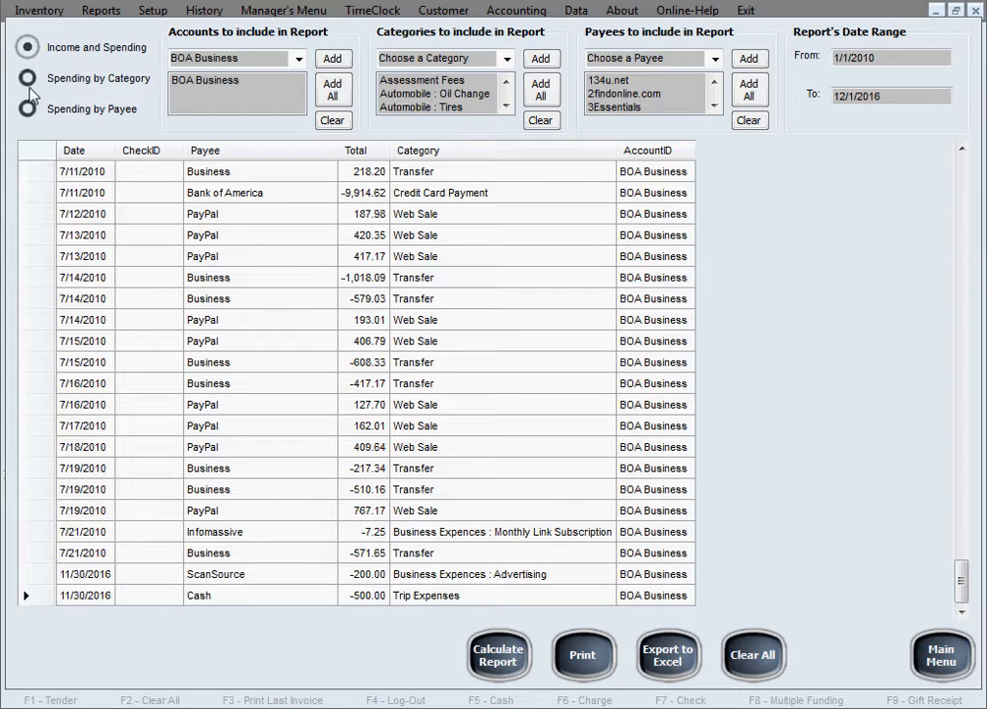
# - Calculate the Spending by Category report for the same account and dates and review the category list
pyautogui.click(27, 76)
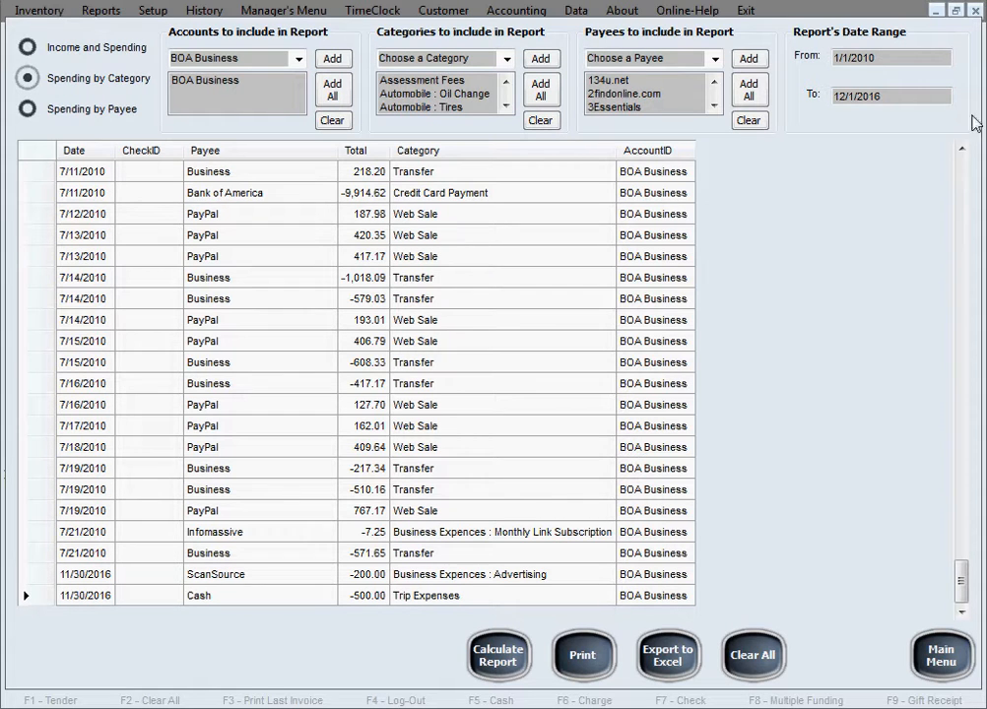
pyautogui.click(502, 662)
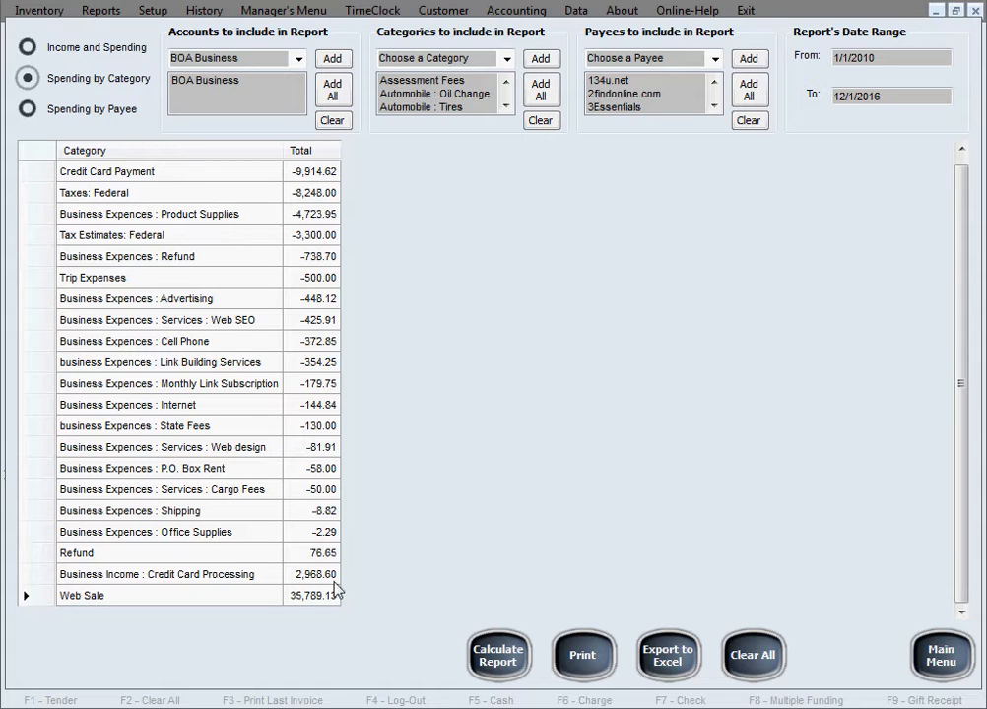
pyautogui.moveTo(959, 340); pyautogui.dragTo(931, 257)
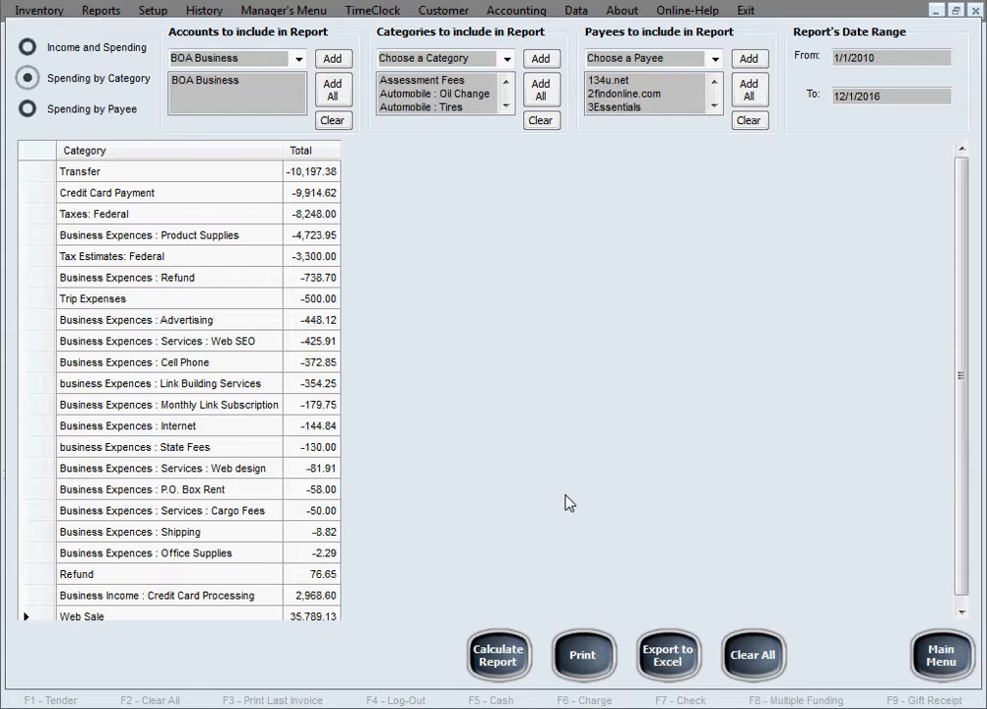
# - Calculate the Spending by Payee report for the same account and dates, and leave the reports screen
pyautogui.click(27, 111)
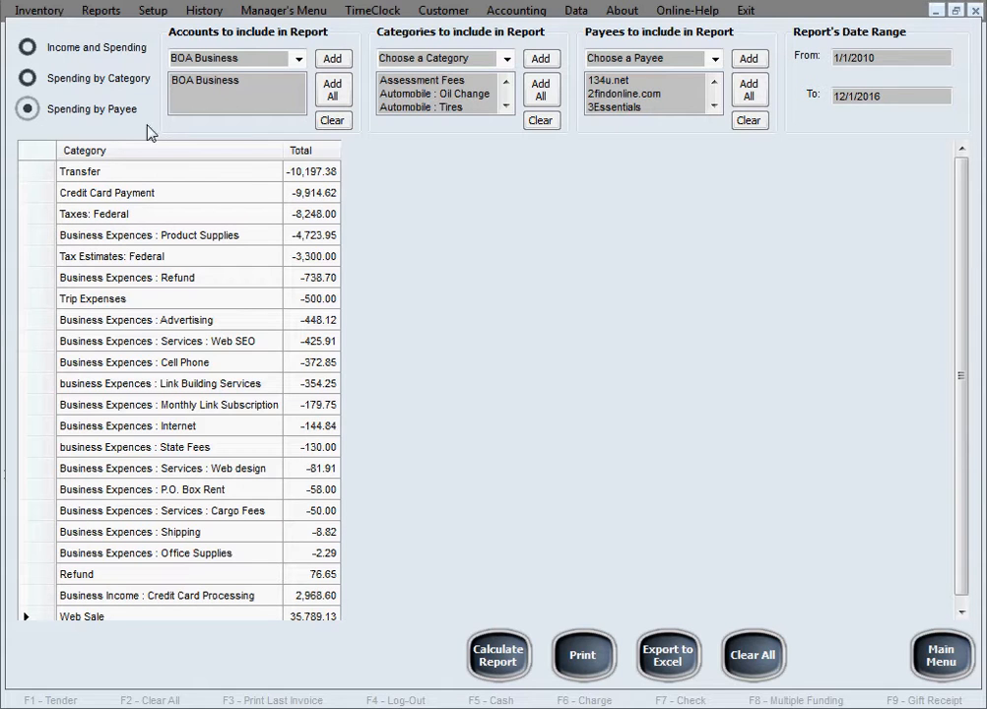
pyautogui.click(500, 658)
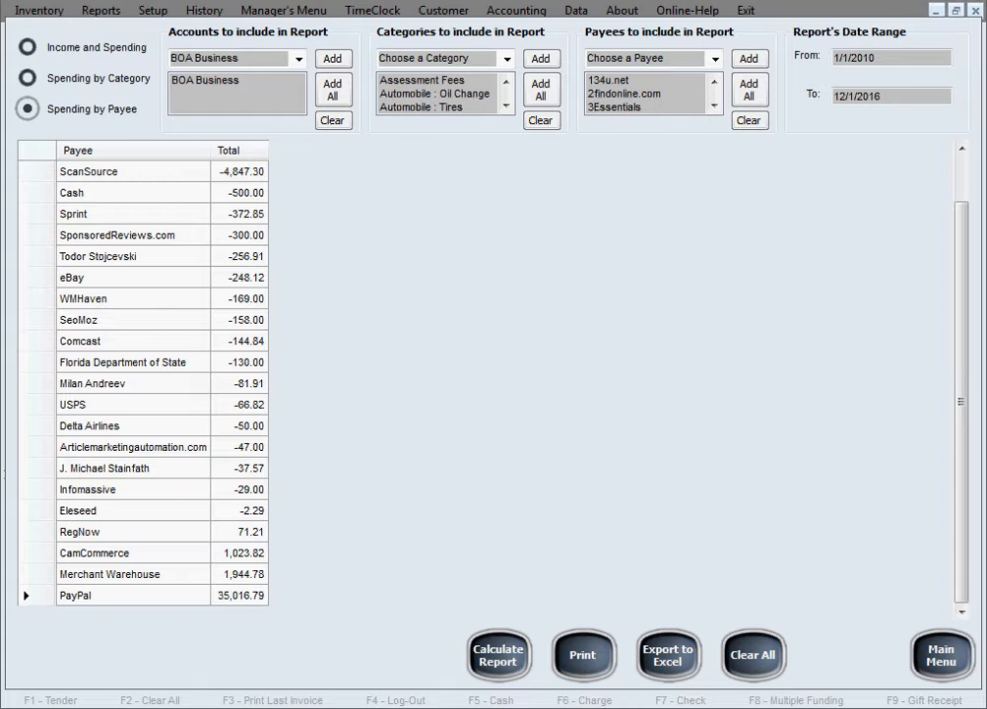
pyautogui.click(940, 655)
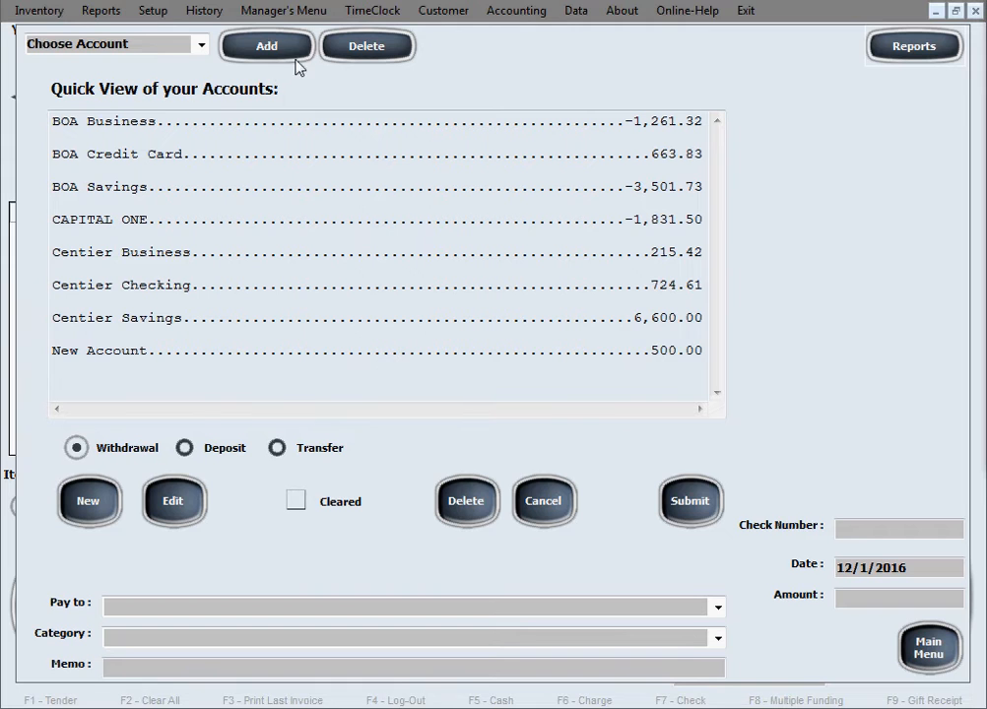
# - Add a new account named with the customer's full name
pyautogui.click(257, 44)
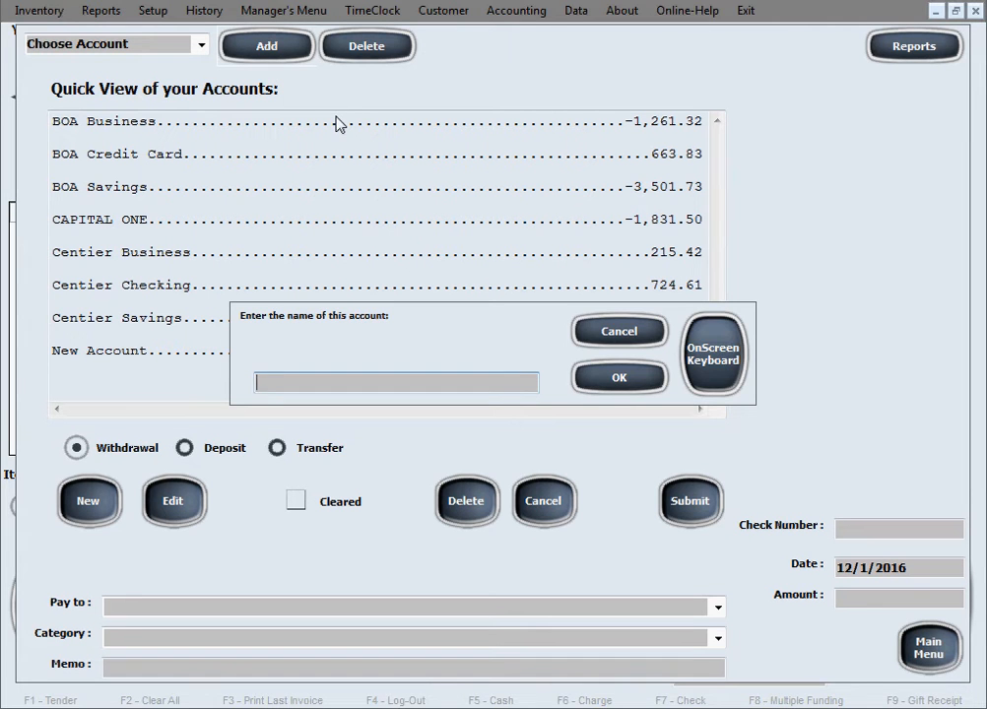
pyautogui.write('John Doe')
pyautogui.click(589, 375)
pyautogui.click(667, 407)
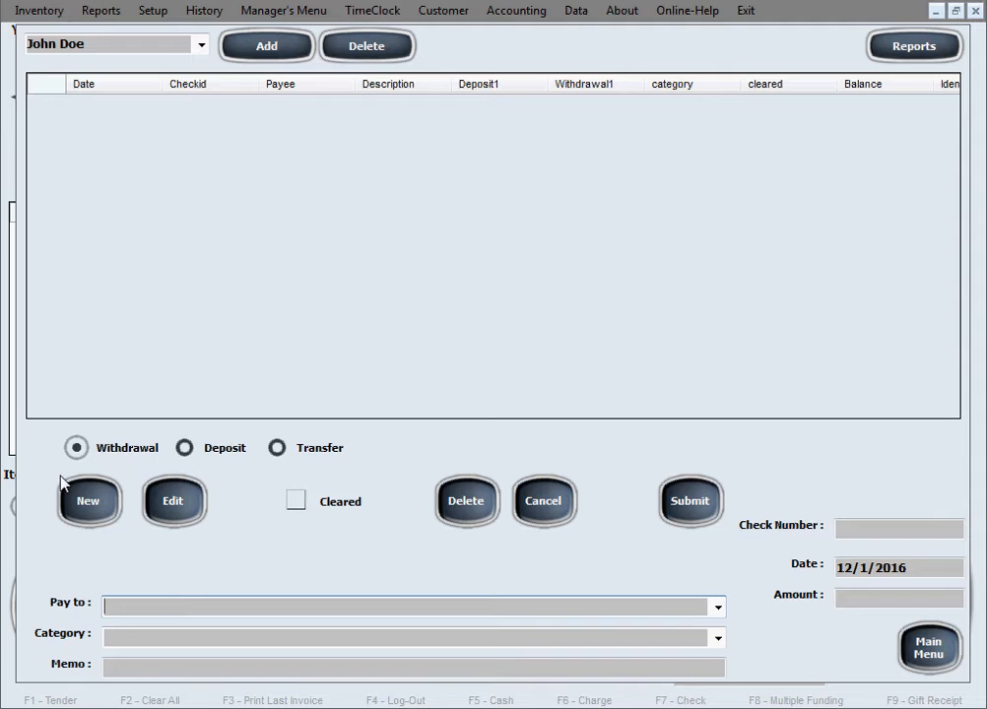
# - Record a 95.65 withdrawal in the customer's account, paid to Business under the category Tab
pyautogui.write('Business')
pyautogui.press('Tab')
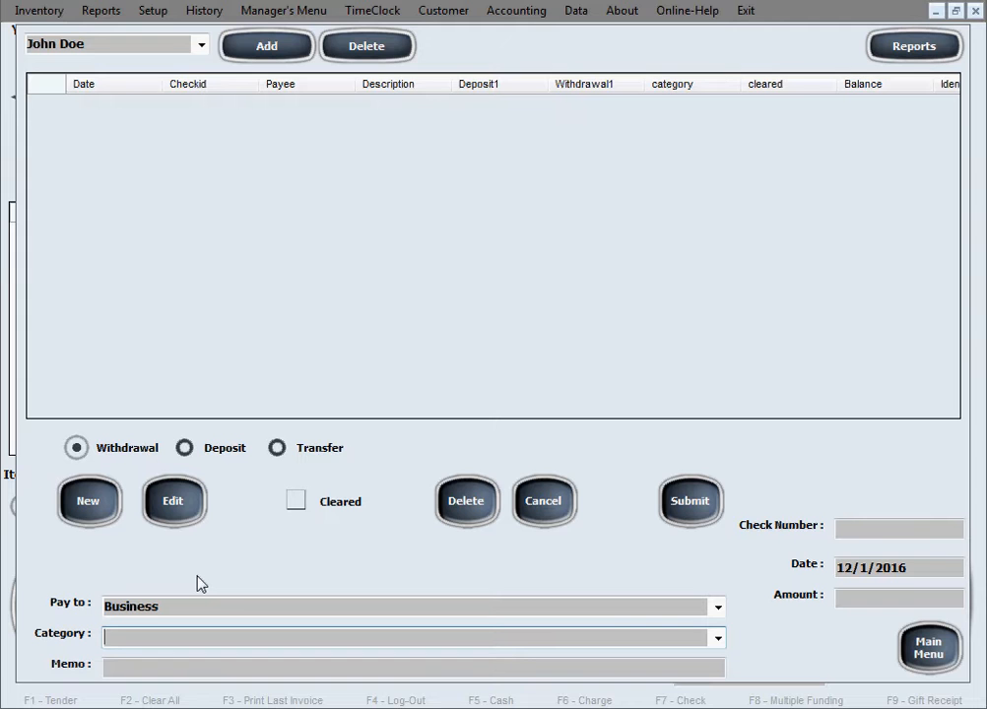
pyautogui.write('Tab')
pyautogui.press('Tab')
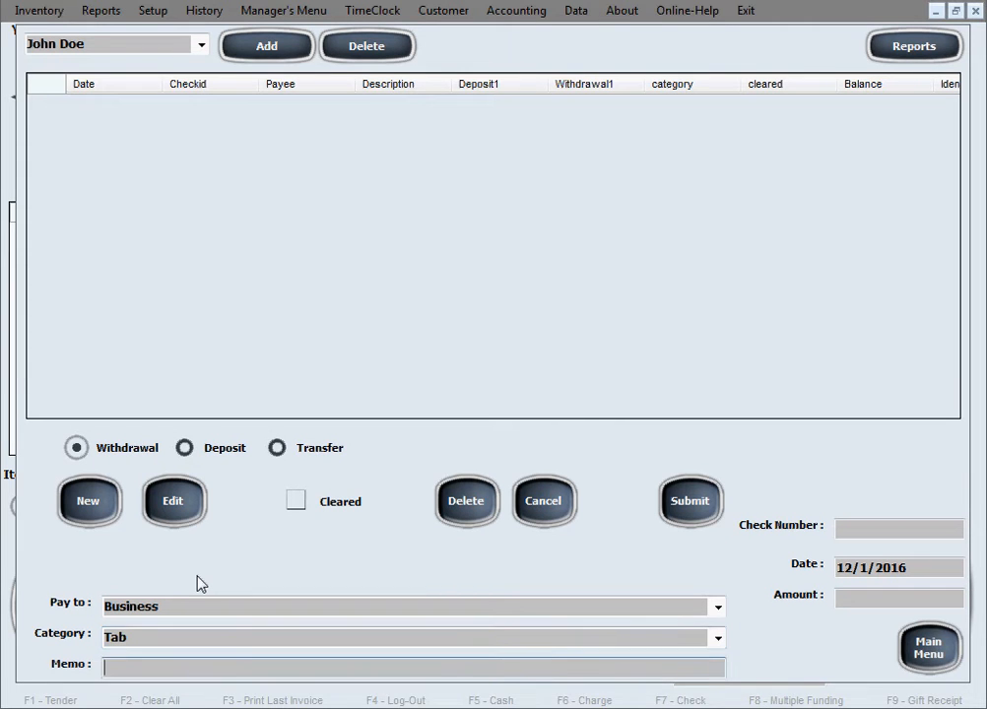
pyautogui.click(873, 595)
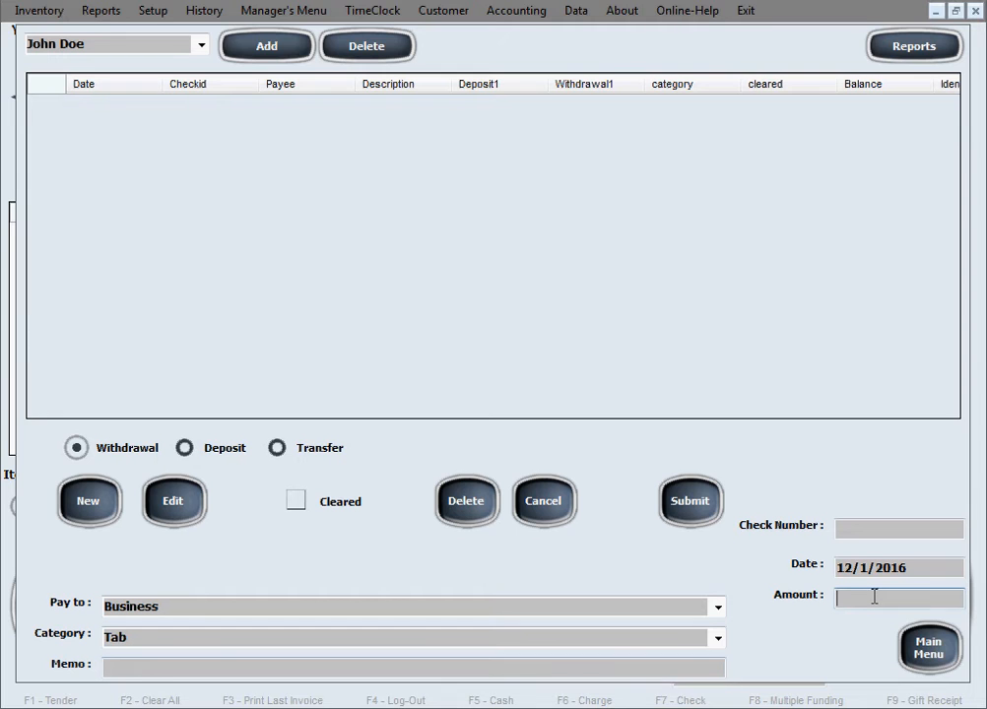
pyautogui.click(317, 667)
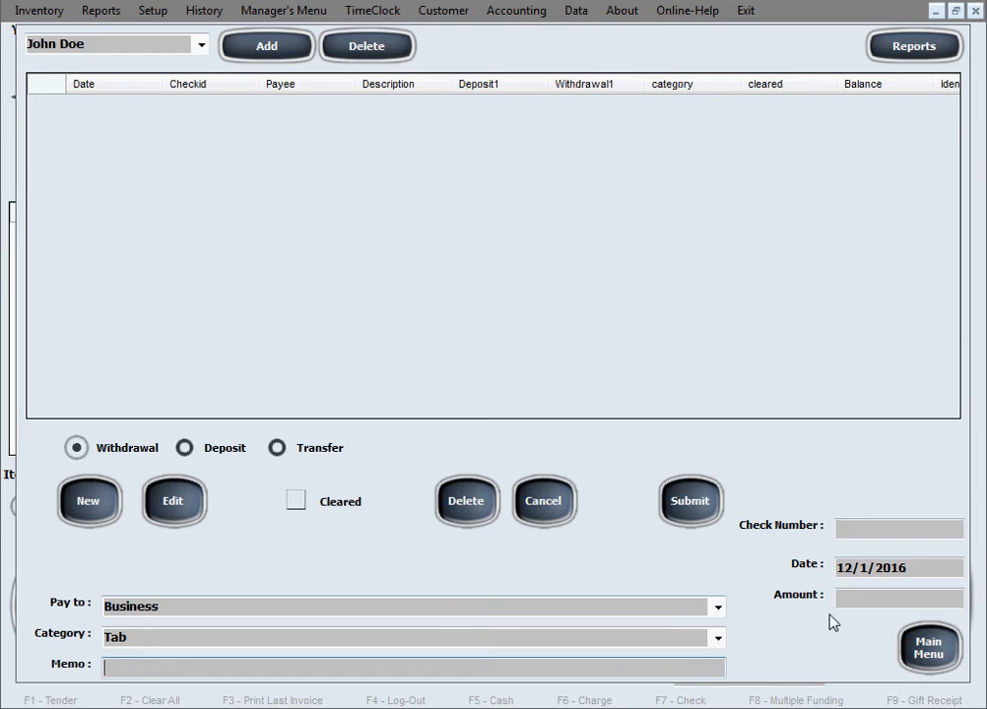
pyautogui.click(851, 603)
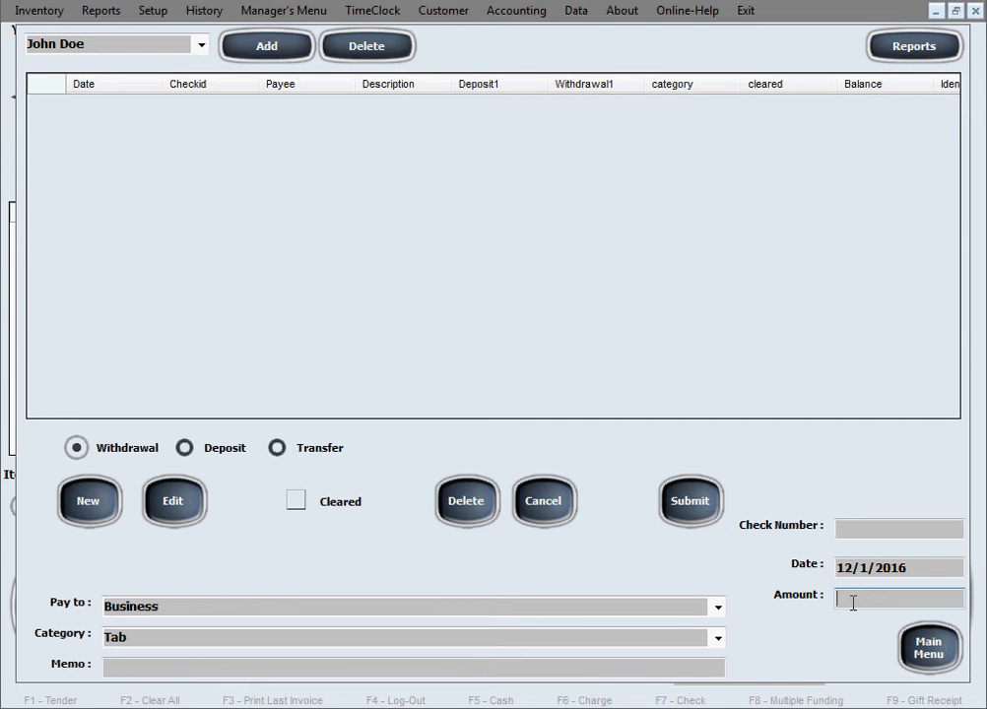
pyautogui.write('95.65')
pyautogui.click(689, 514)
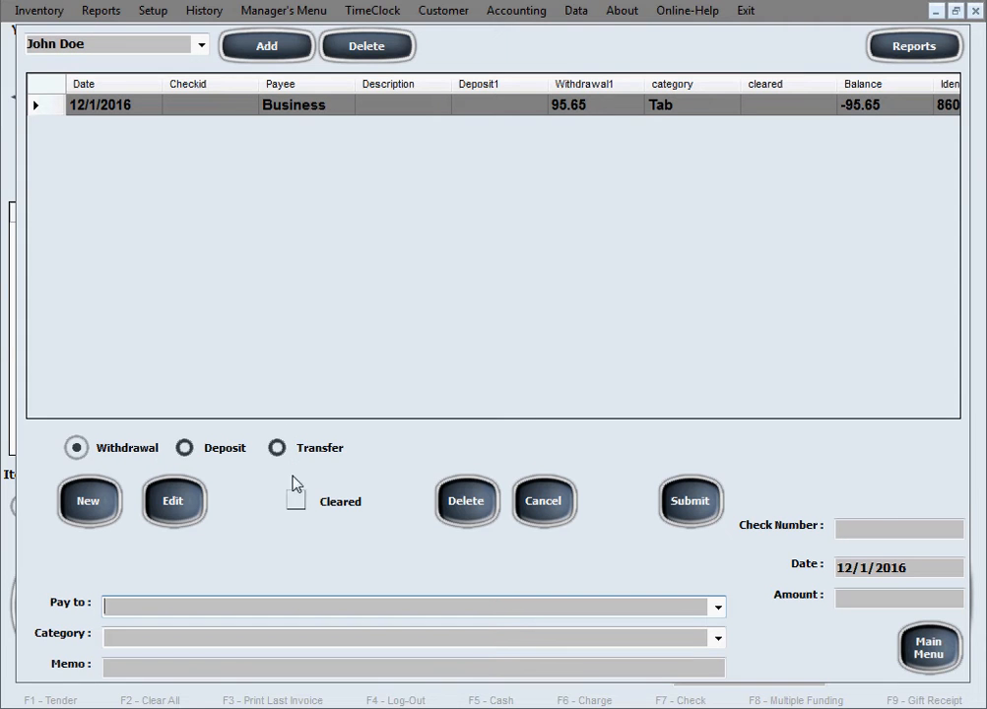
# - Record a 200 deposit in the account, from the customer's full name, under the category "Pay off tab"
pyautogui.click(184, 448)
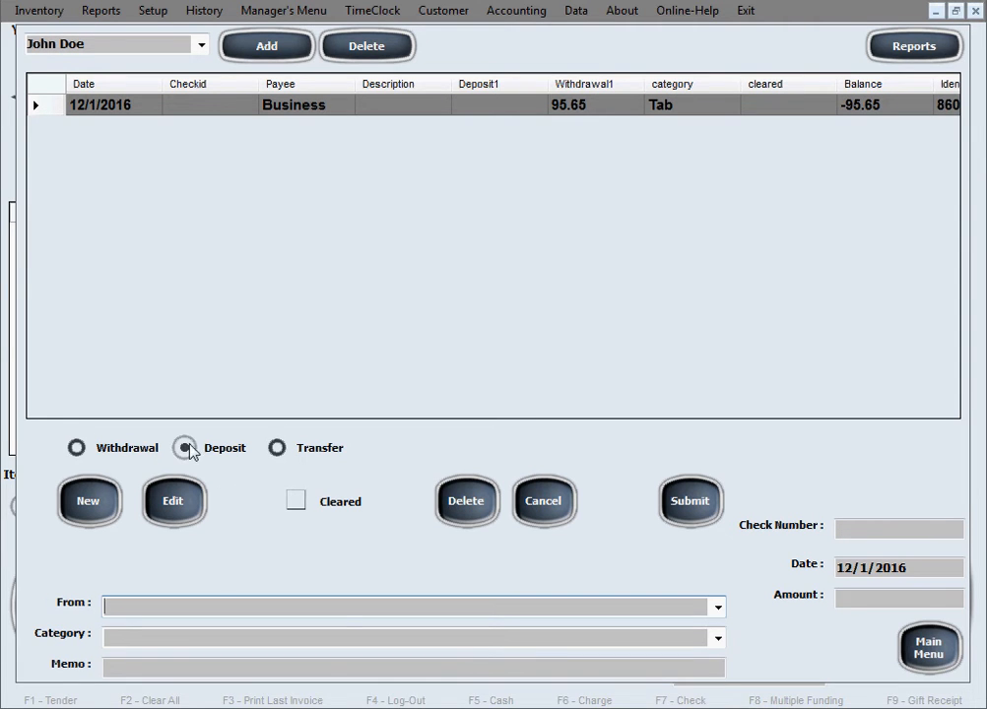
pyautogui.write('John Doe')
pyautogui.click(203, 634)
pyautogui.write('Pay')
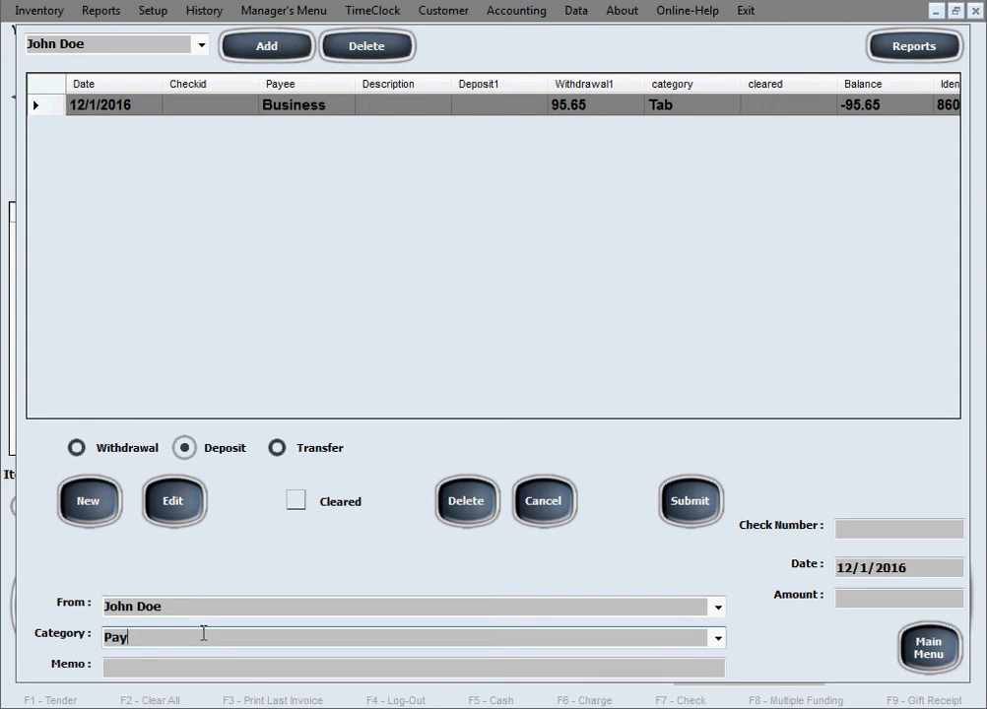
pyautogui.write(' off tab')
pyautogui.click(870, 599)
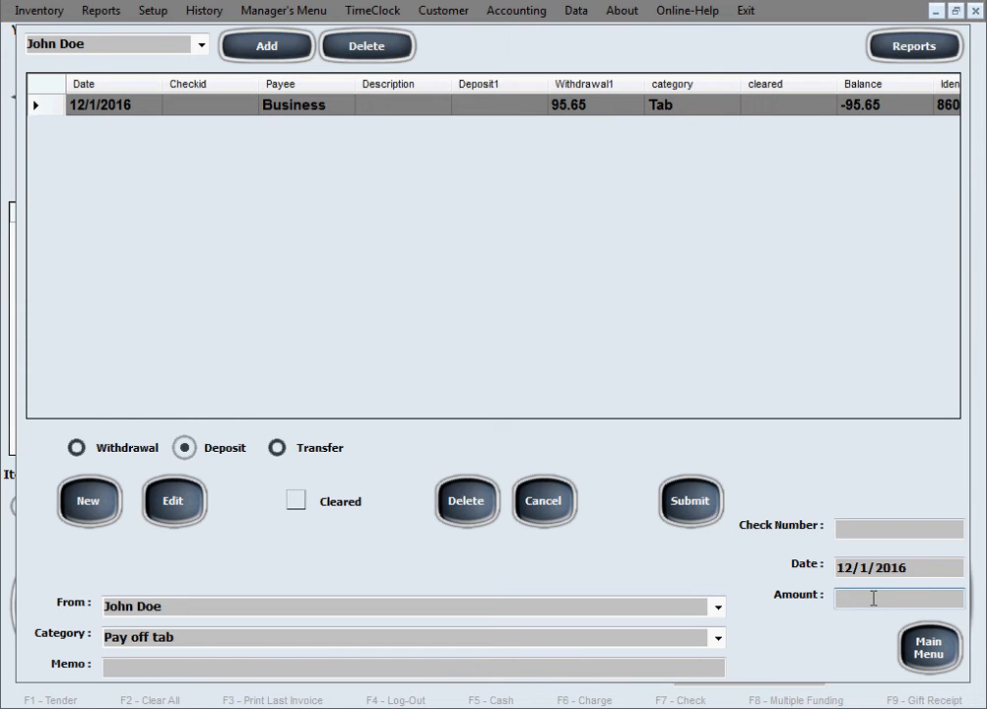
pyautogui.write('200')
pyautogui.click(690, 500)
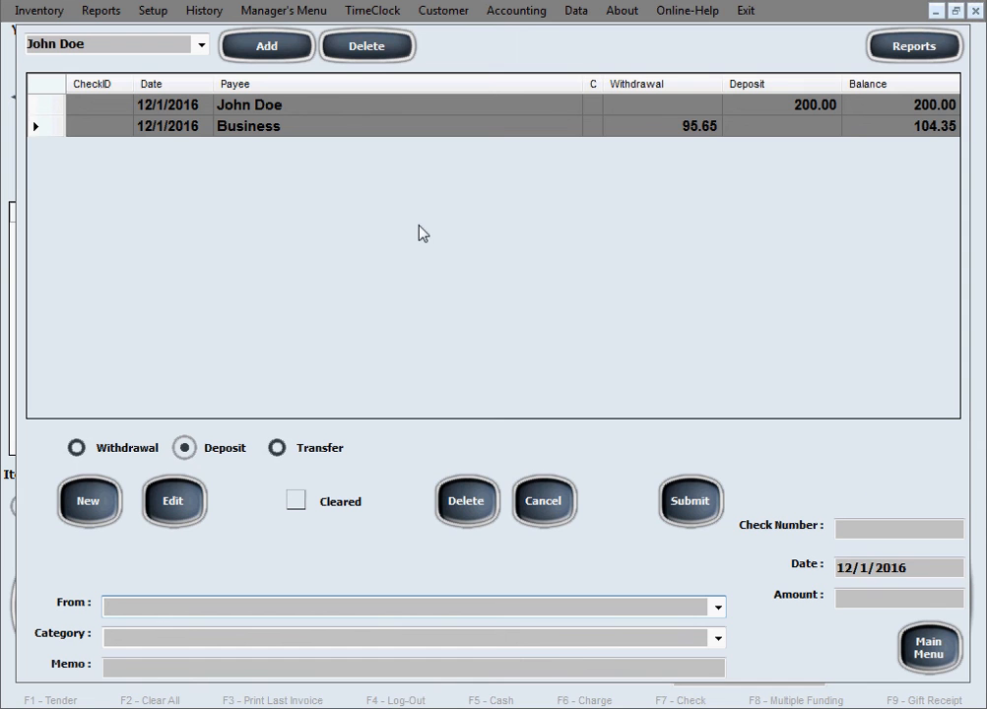
# - Look over the list of available accounts without switching, and return to the main sales screen
pyautogui.click(201, 44)
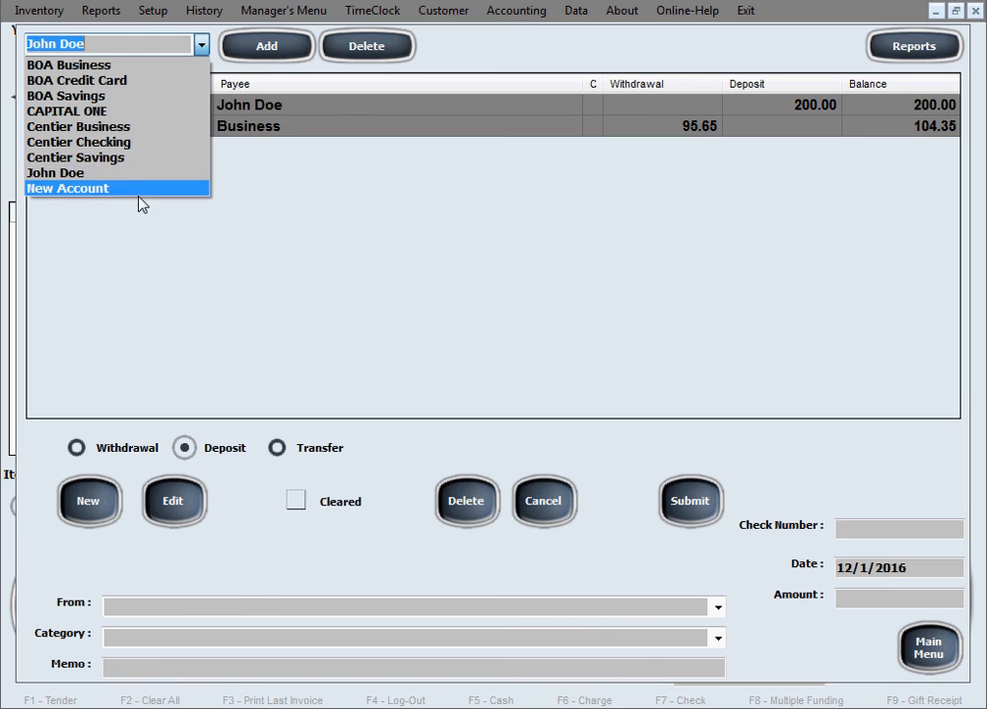
pyautogui.click(271, 295)
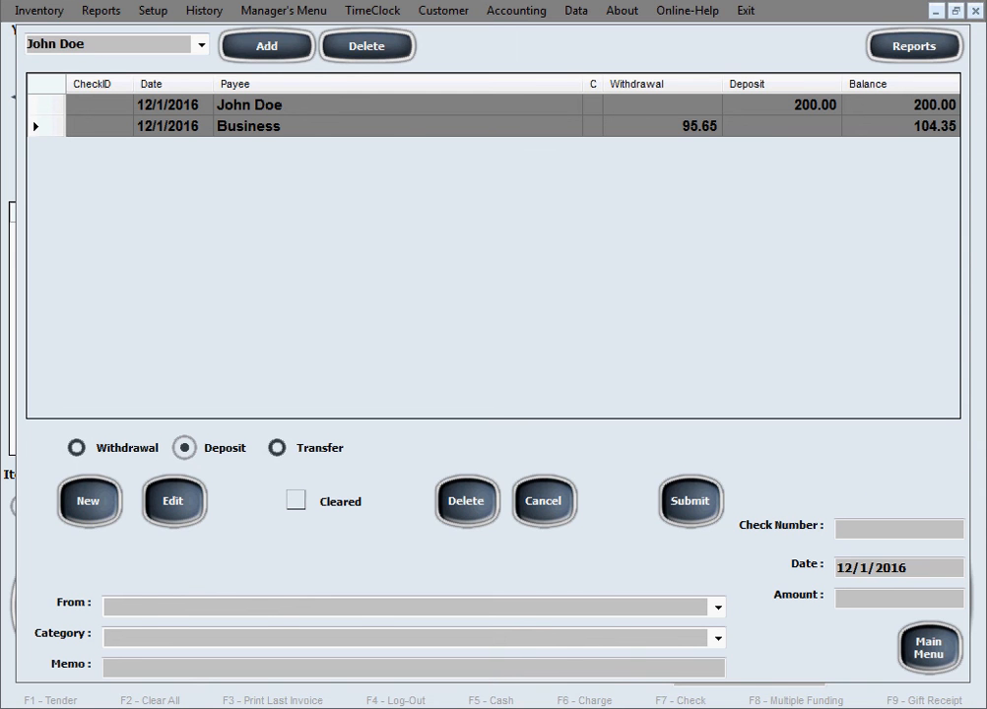
pyautogui.click(947, 642)
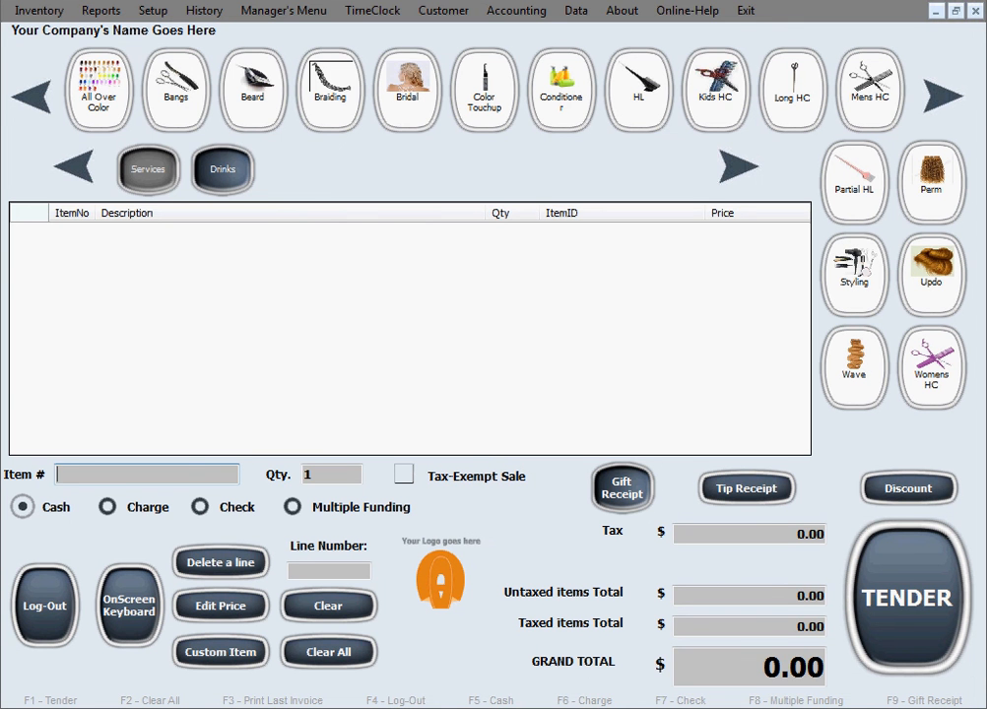